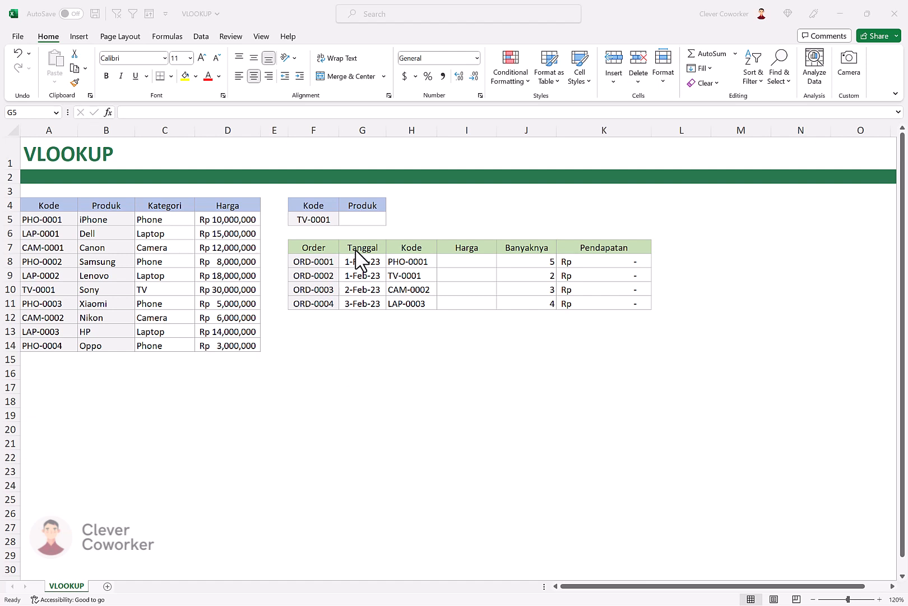
- Examine the product table, the empty Produk lookup cell, and the Kode and Harga columns of the order table
{"action": "left_click", "coordinate": [358, 219]}
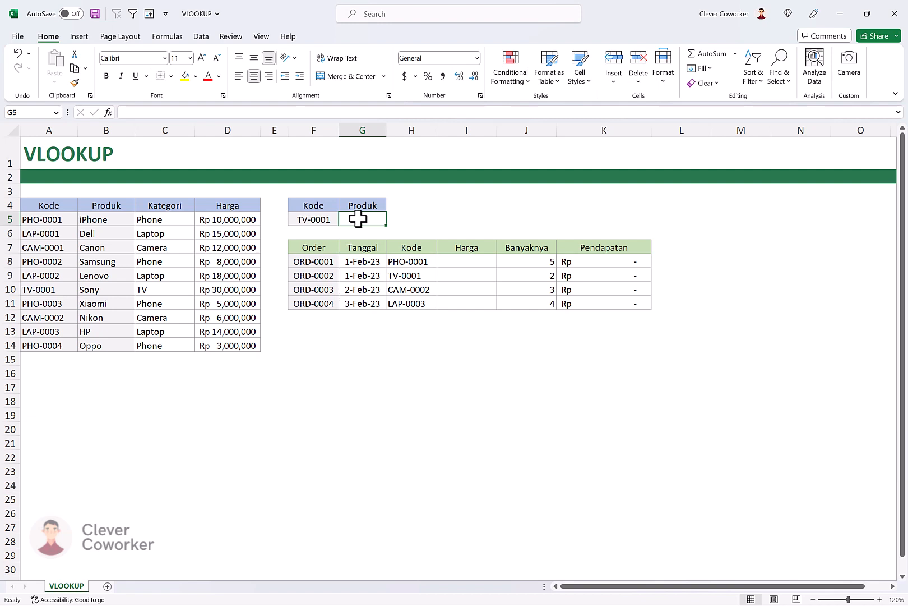
{"action": "left_click", "coordinate": [314, 219]}
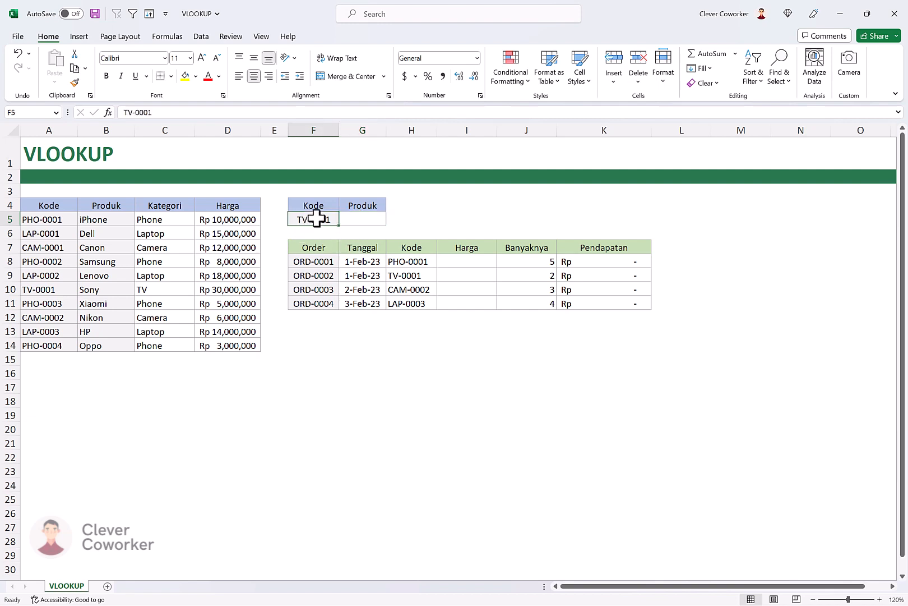
{"action": "left_click", "coordinate": [373, 222]}
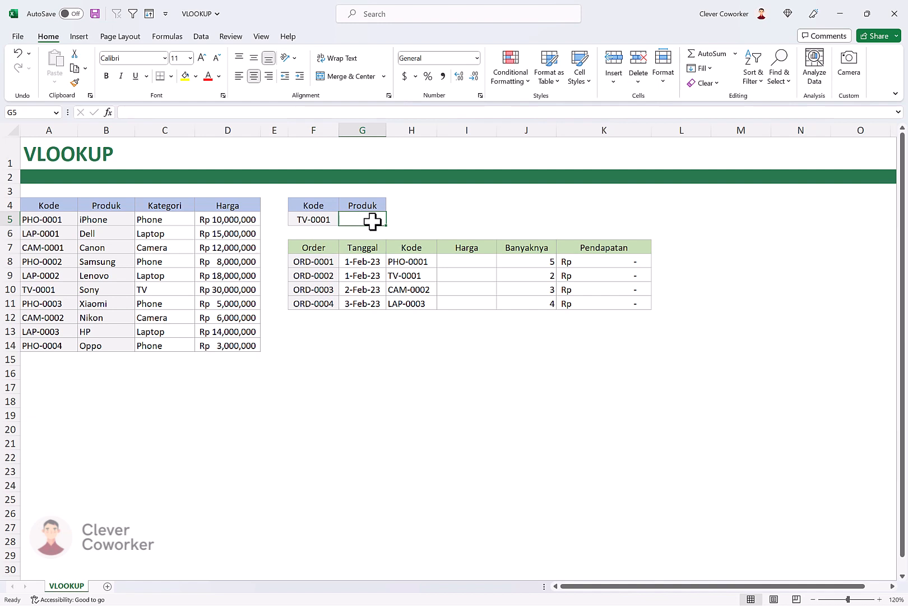
{"action": "left_click_drag", "start_coordinate": [49, 205], "coordinate": [223, 339]}
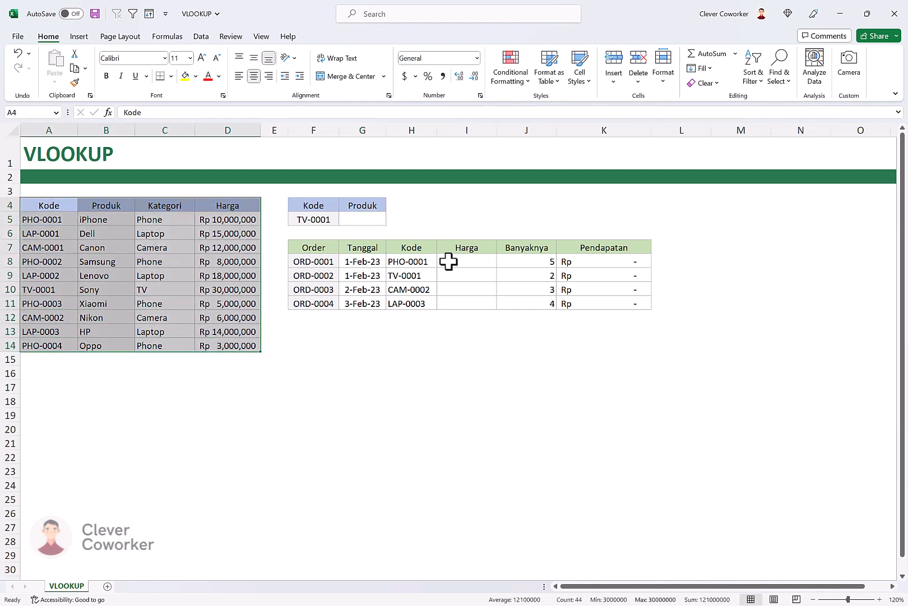
{"action": "left_click", "coordinate": [448, 260]}
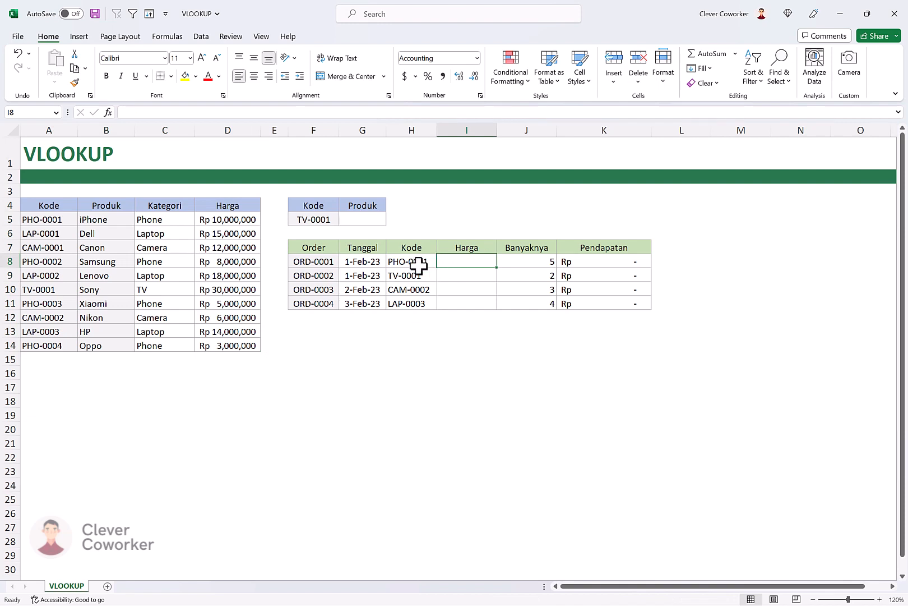
{"action": "left_click_drag", "start_coordinate": [417, 262], "coordinate": [418, 305]}
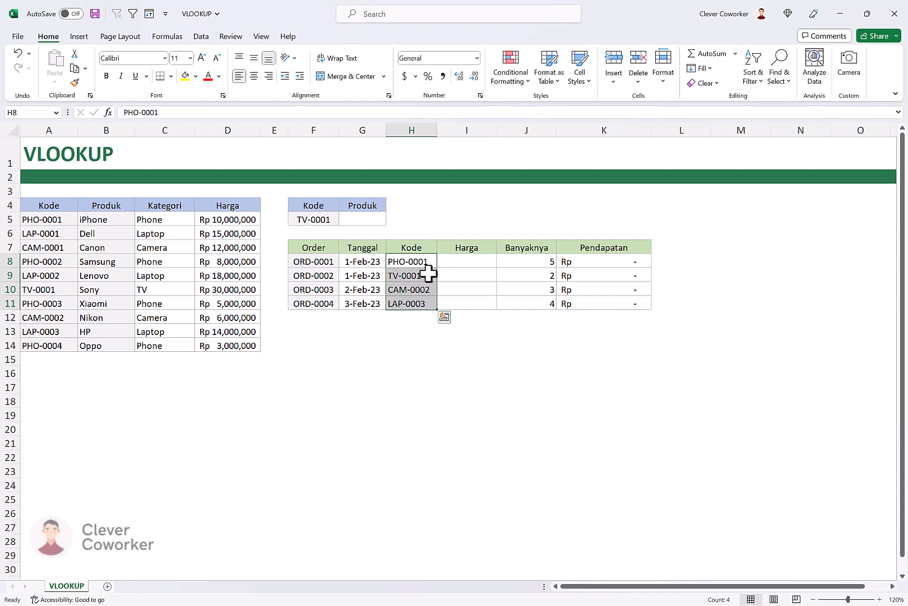
{"action": "left_click", "coordinate": [462, 262]}
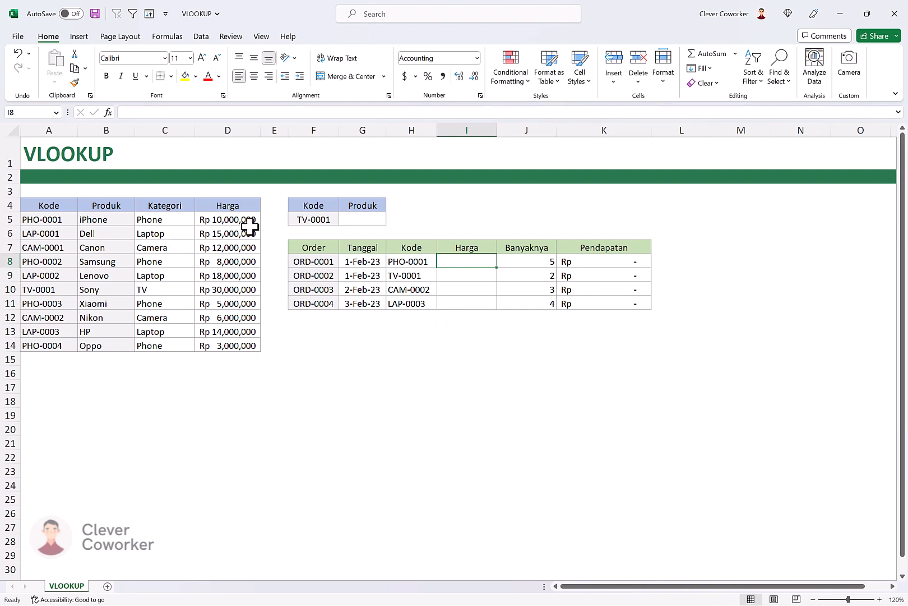
- Start a VLOOKUP formula in G5 under Produk, using the code in F5 as the lookup value
{"action": "left_click", "coordinate": [369, 219]}
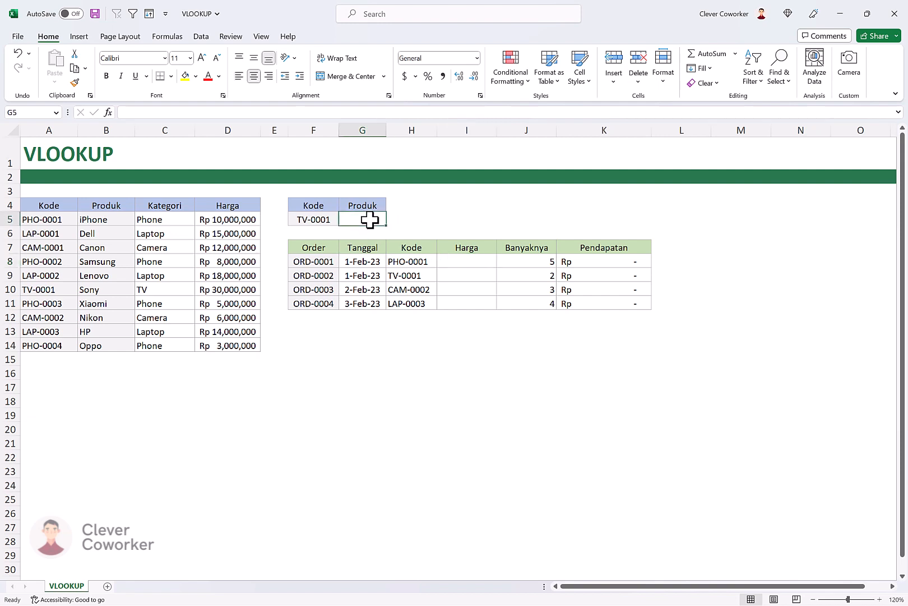
{"action": "type", "text": "=vlookup("}
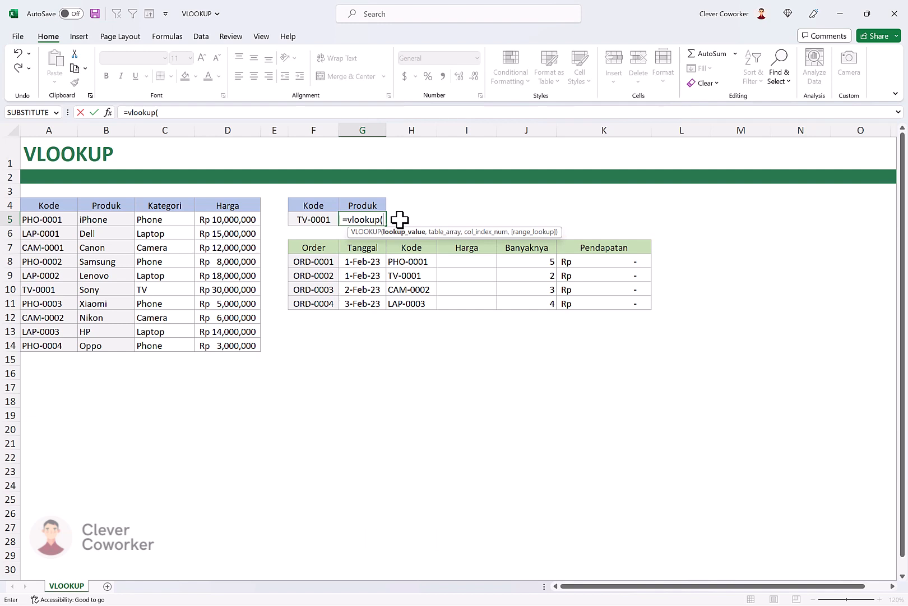
{"action": "left_click", "coordinate": [318, 219]}
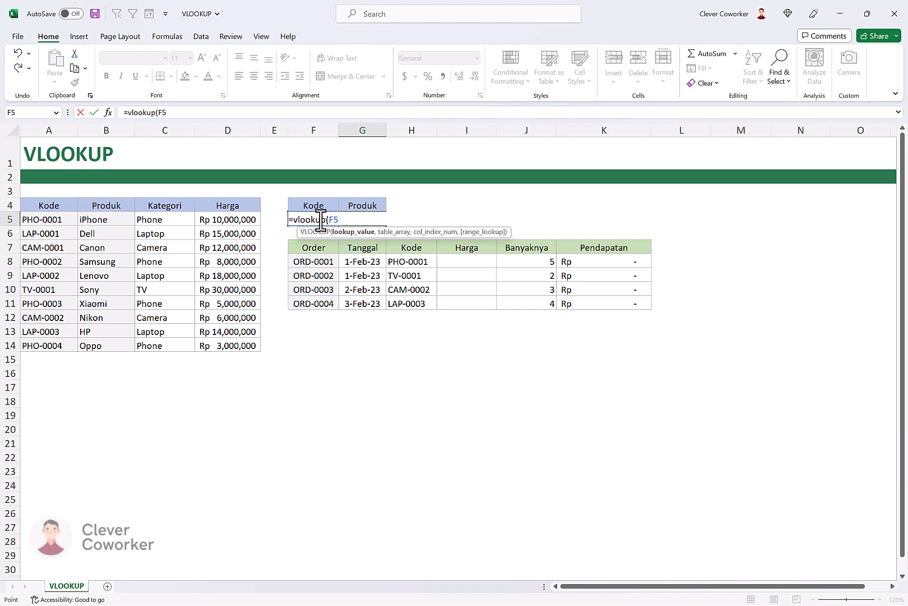
{"action": "type", "text": ","}
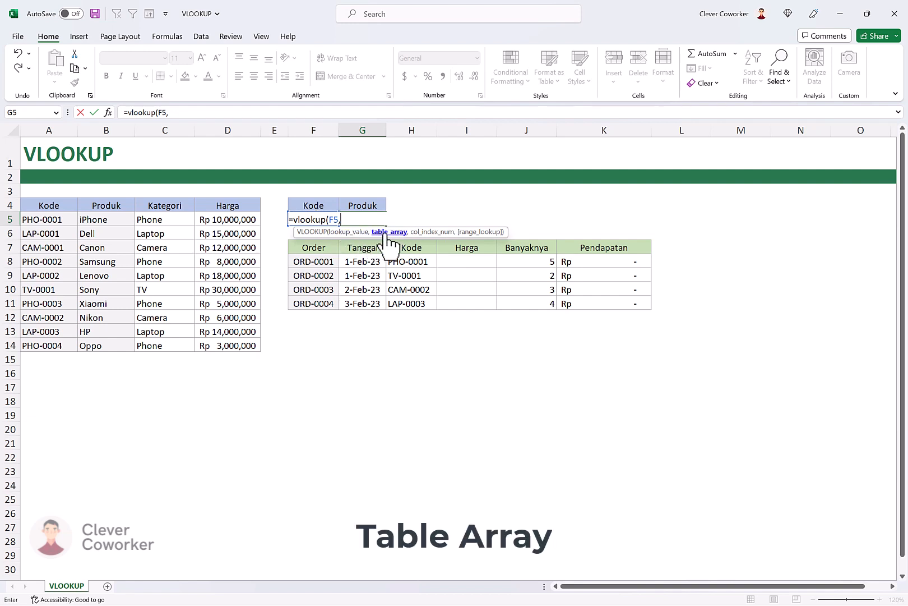
- Set the VLOOKUP table array to A4:B14, covering the Kode and Produk columns with their headers
{"action": "left_click", "coordinate": [50, 206]}
{"action": "left_click_drag", "start_coordinate": [71, 215], "coordinate": [235, 346]}
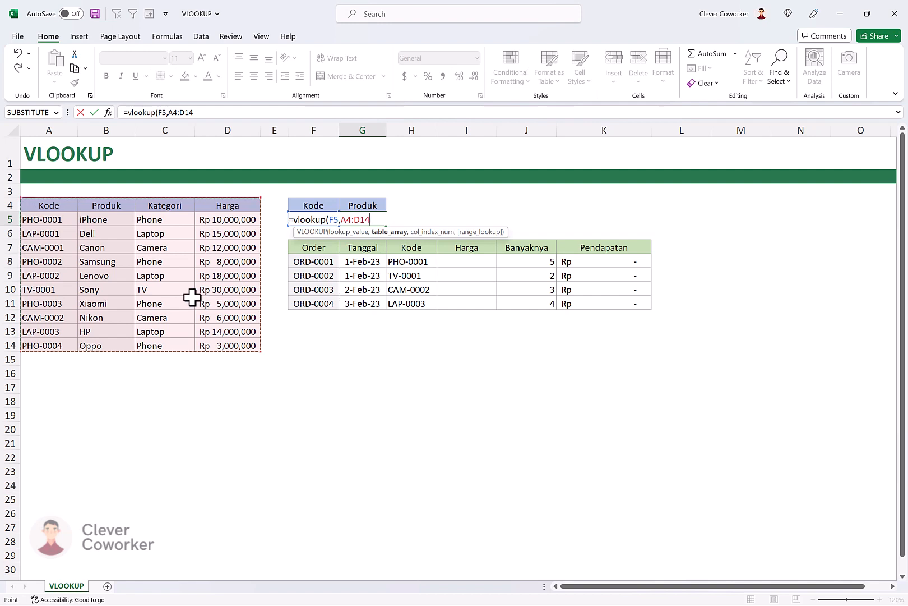
{"action": "left_click_drag", "start_coordinate": [49, 206], "coordinate": [114, 341]}
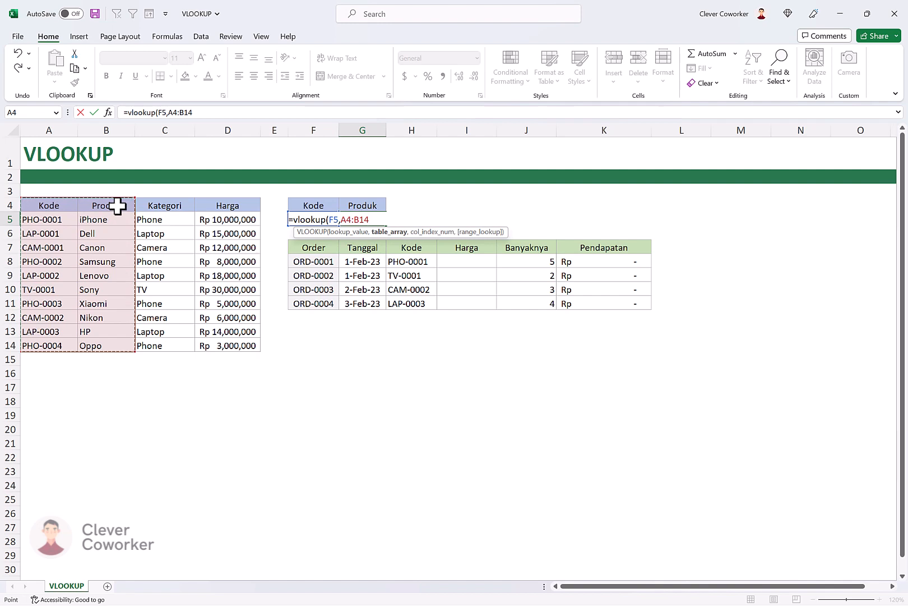
{"action": "left_click_drag", "start_coordinate": [49, 204], "coordinate": [227, 346]}
{"action": "left_click_drag", "start_coordinate": [42, 206], "coordinate": [103, 317]}
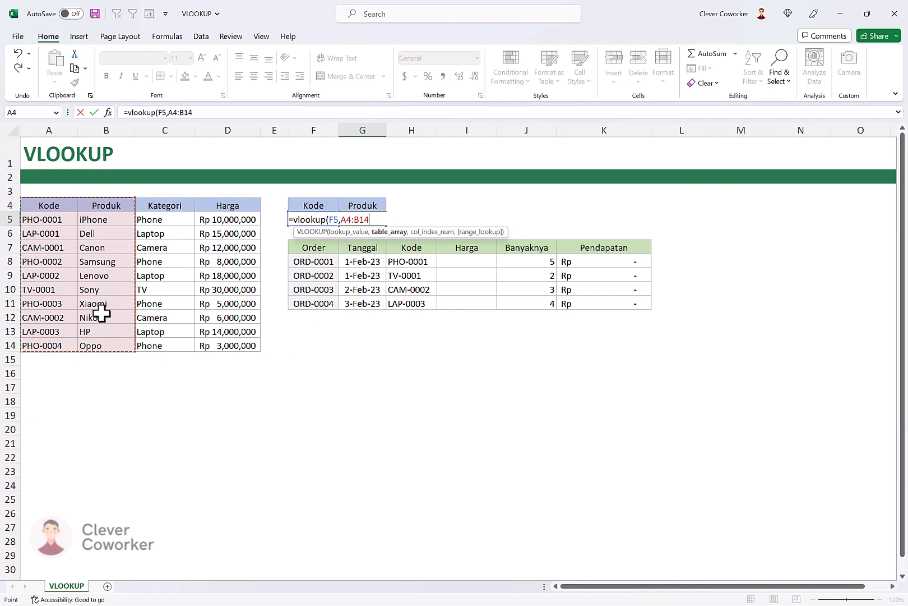
- Complete the G5 formula with column index 2 and range lookup 0 for an exact match
{"action": "type", "text": ",2"}
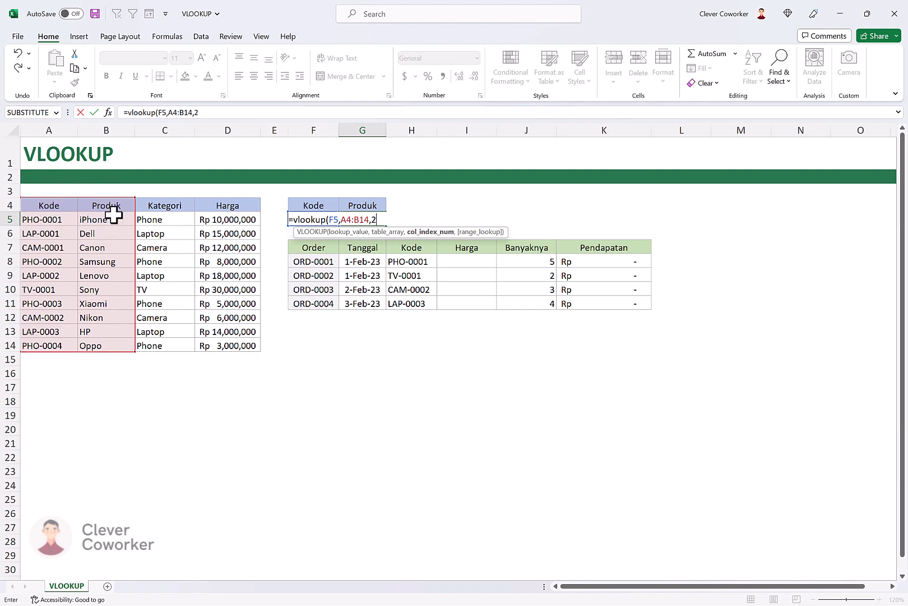
{"action": "type", "text": ","}
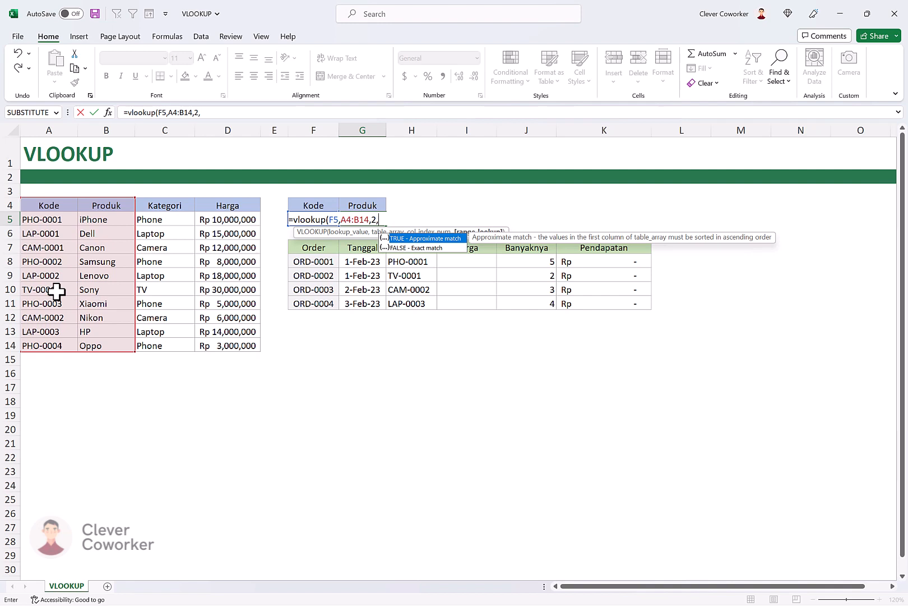
{"action": "type", "text": "0)"}
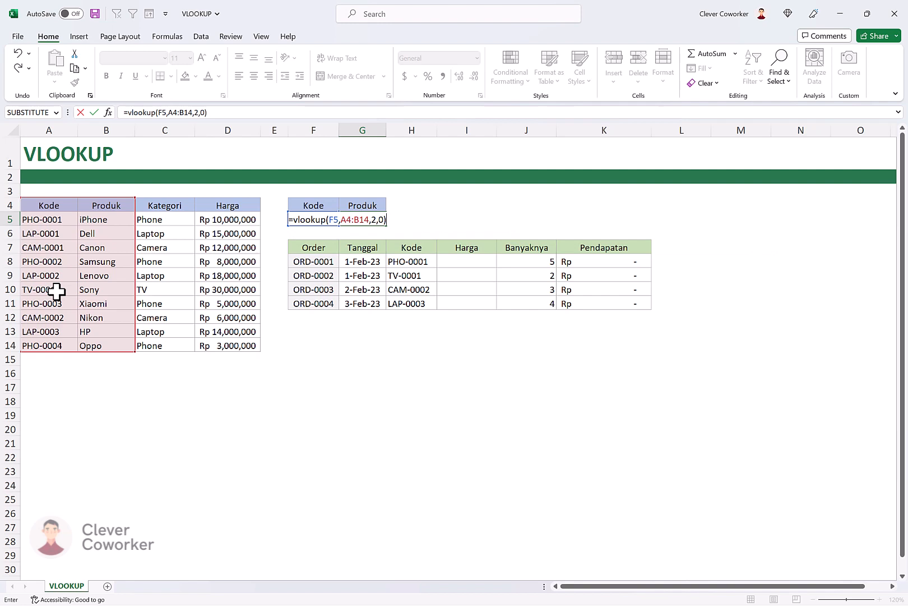
{"action": "key", "text": "Return"}
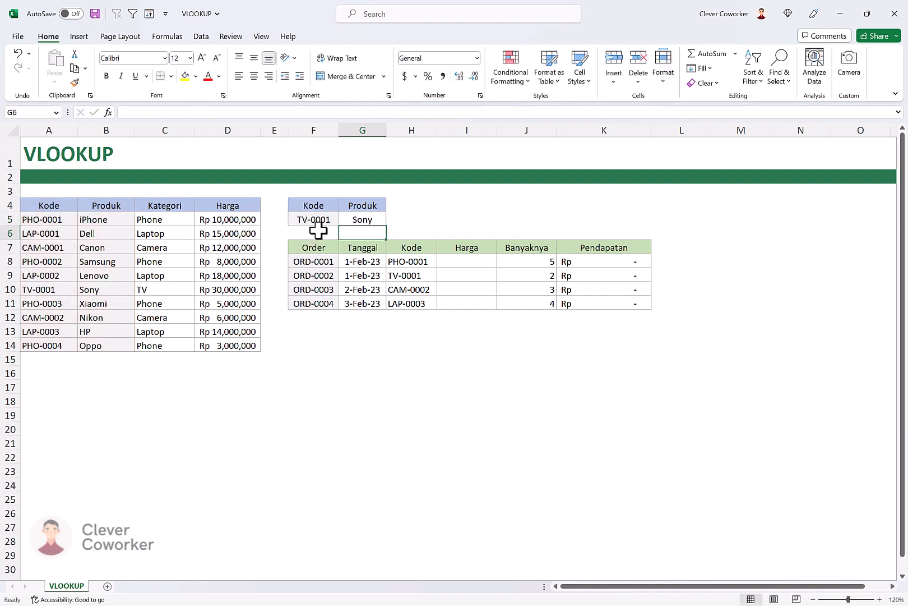
- Check the G5 lookup against the code and product in row 10 of the product table
{"action": "left_click", "coordinate": [315, 218]}
{"action": "left_click", "coordinate": [60, 288]}
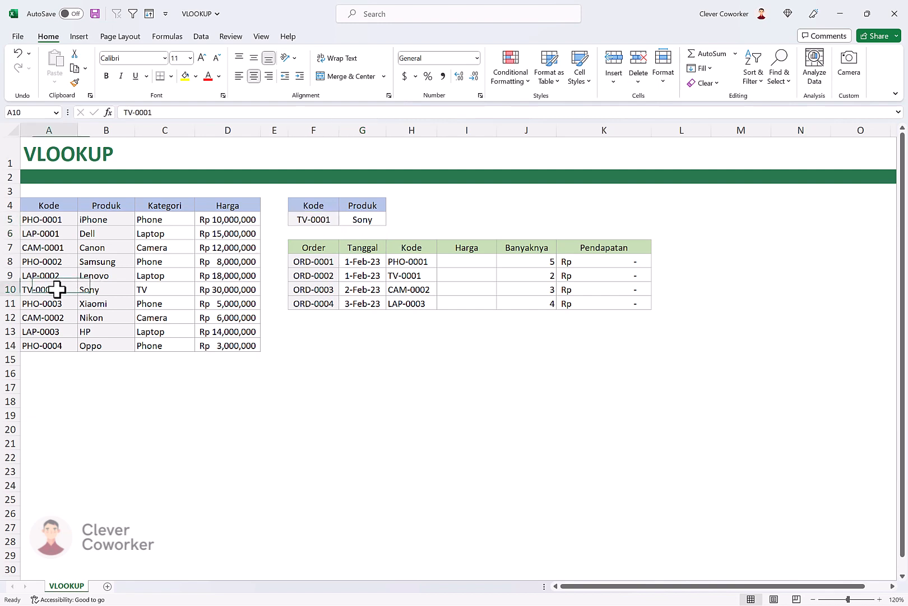
{"action": "left_click", "coordinate": [103, 287]}
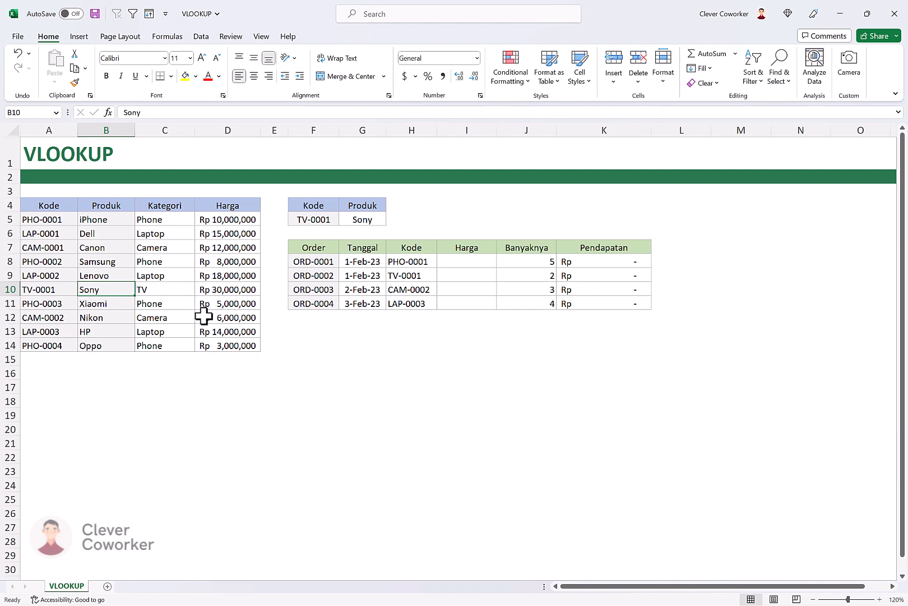
- Start a VLOOKUP formula in I8, the first Harga cell of the order table, with H8 as the lookup value
{"action": "left_click", "coordinate": [458, 260]}
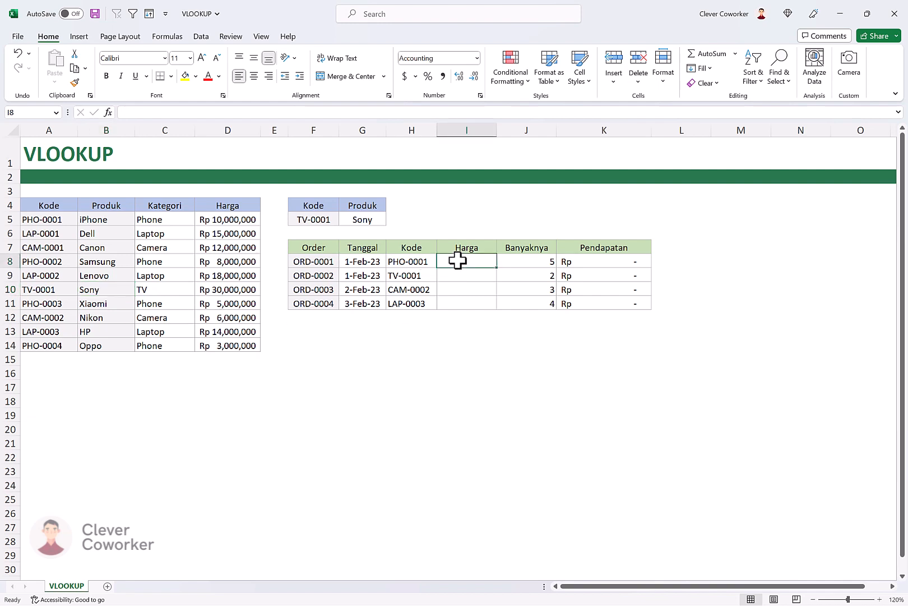
{"action": "type", "text": "=v"}
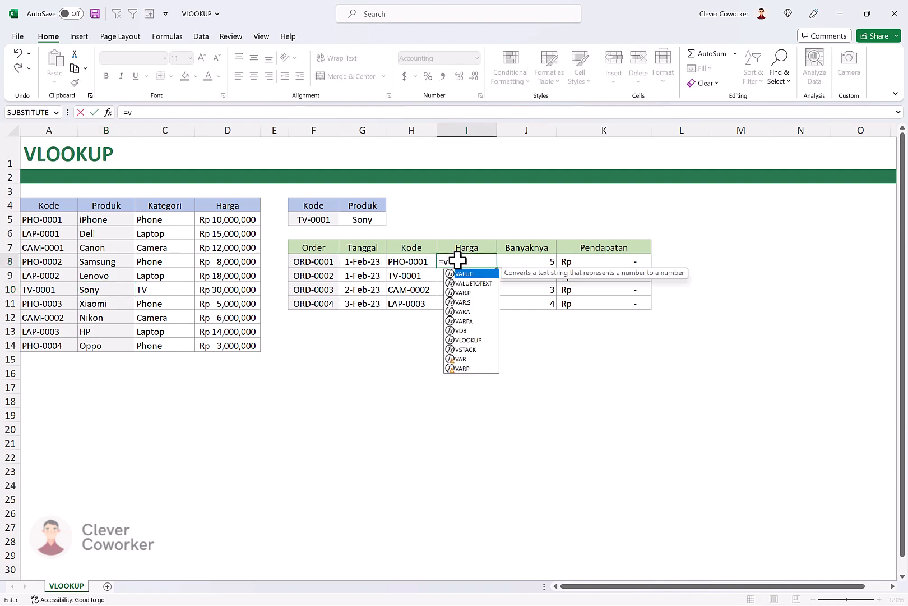
{"action": "type", "text": "lookup("}
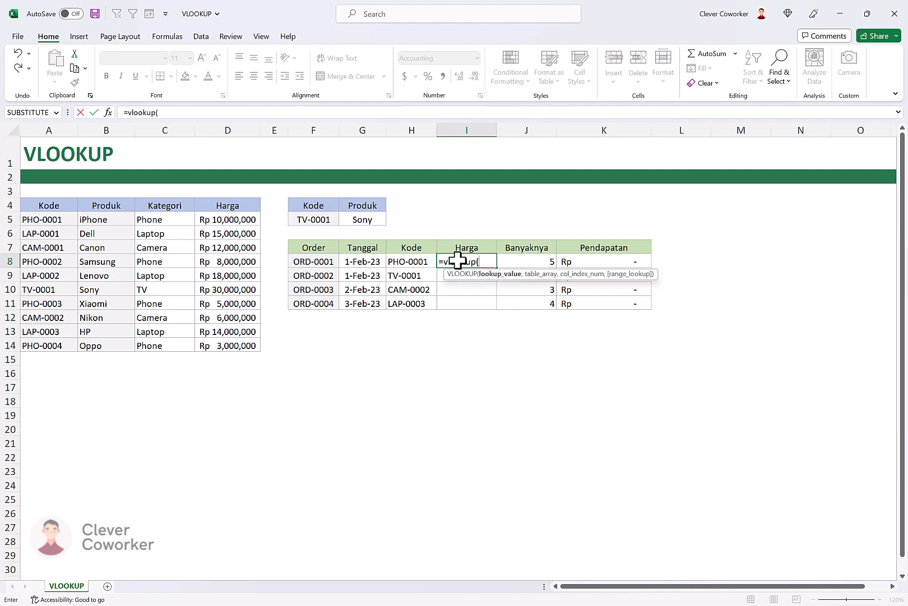
{"action": "left_click", "coordinate": [416, 262]}
{"action": "type", "text": "."}
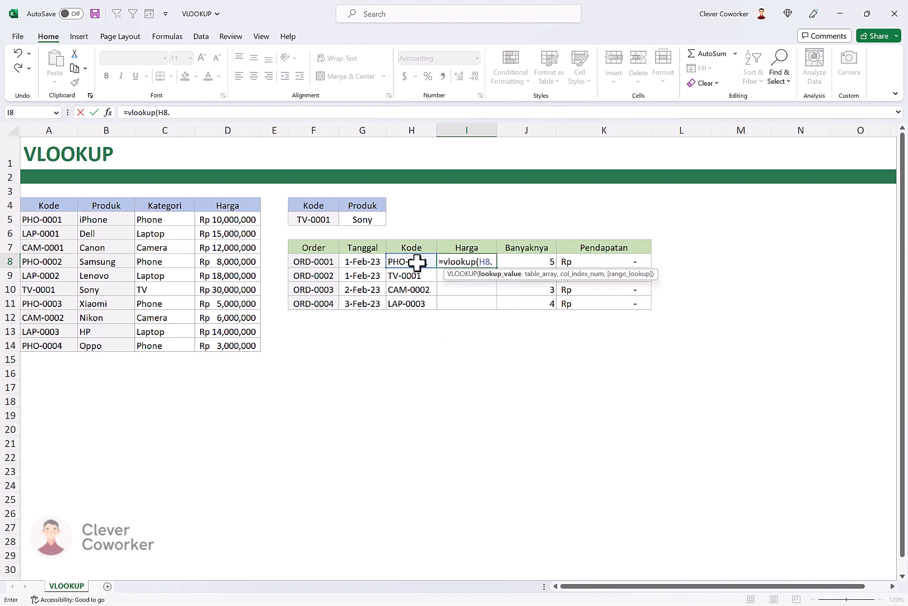
{"action": "key", "text": "BackSpace"}
{"action": "type", "text": ","}
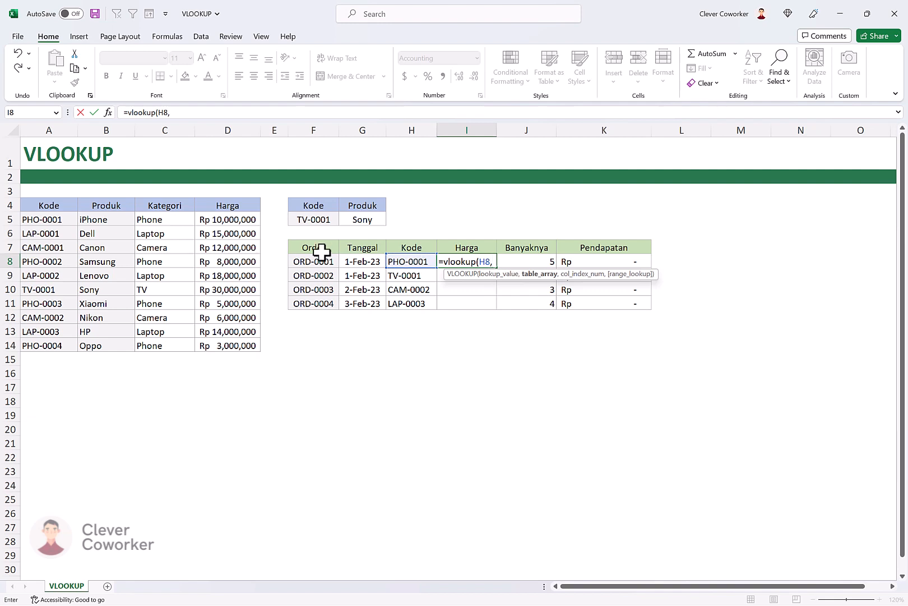
- Use the whole product table as the table array, locked as the absolute reference $A$4:$D$14
{"action": "left_click", "coordinate": [51, 206]}
{"action": "left_click_drag", "start_coordinate": [51, 206], "coordinate": [241, 347]}
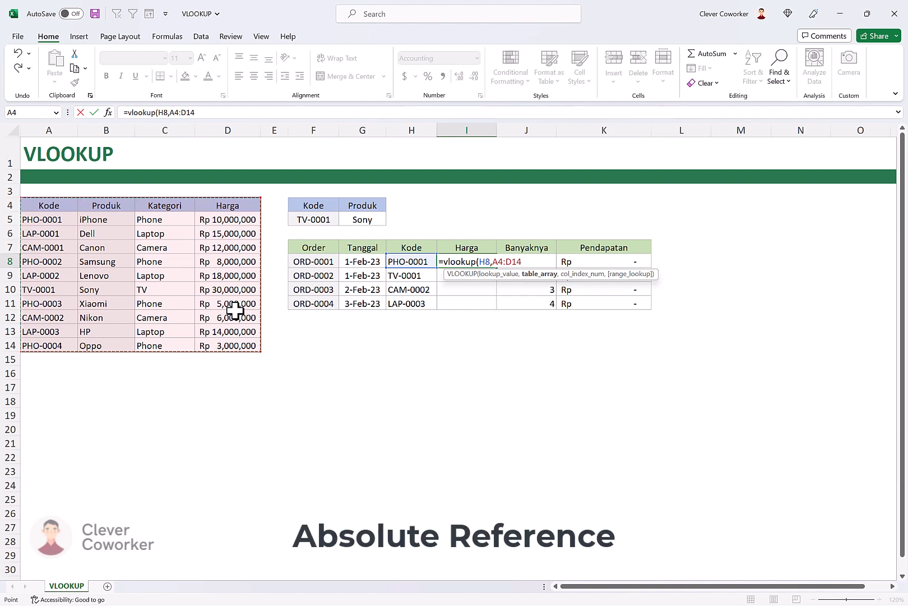
{"action": "key", "text": "F4"}
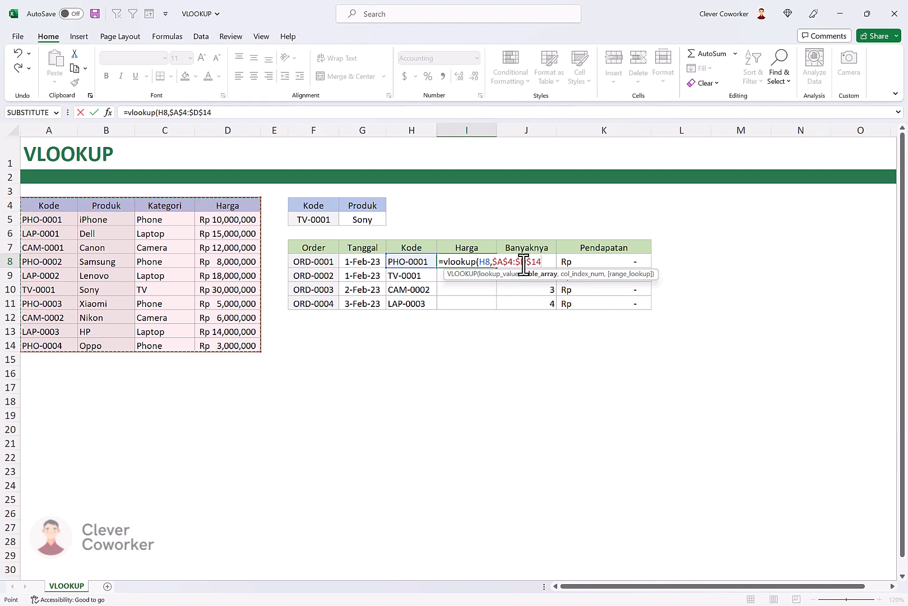
- Complete the I8 formula with column index 4 and range lookup 0 for an exact match
{"action": "type", "text": ","}
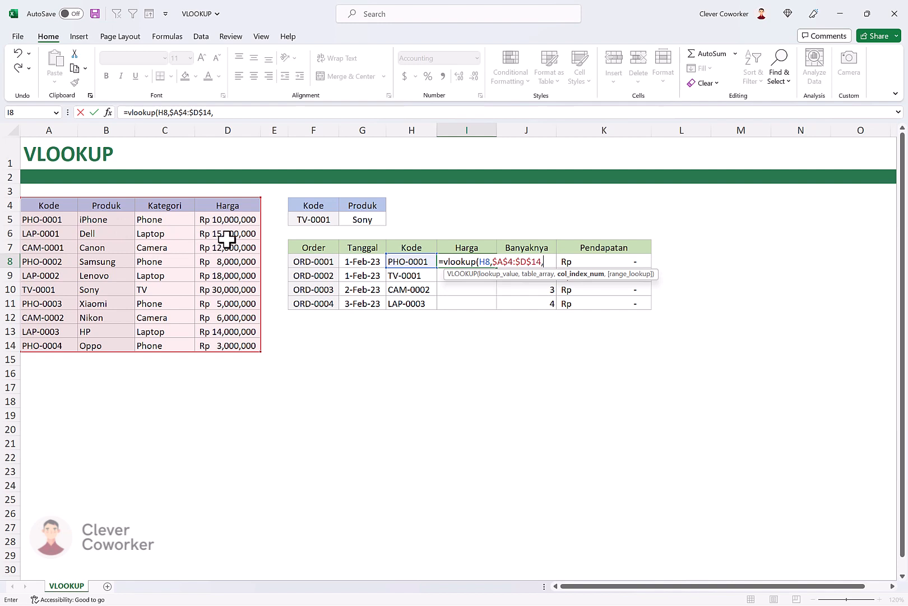
{"action": "type", "text": "4,"}
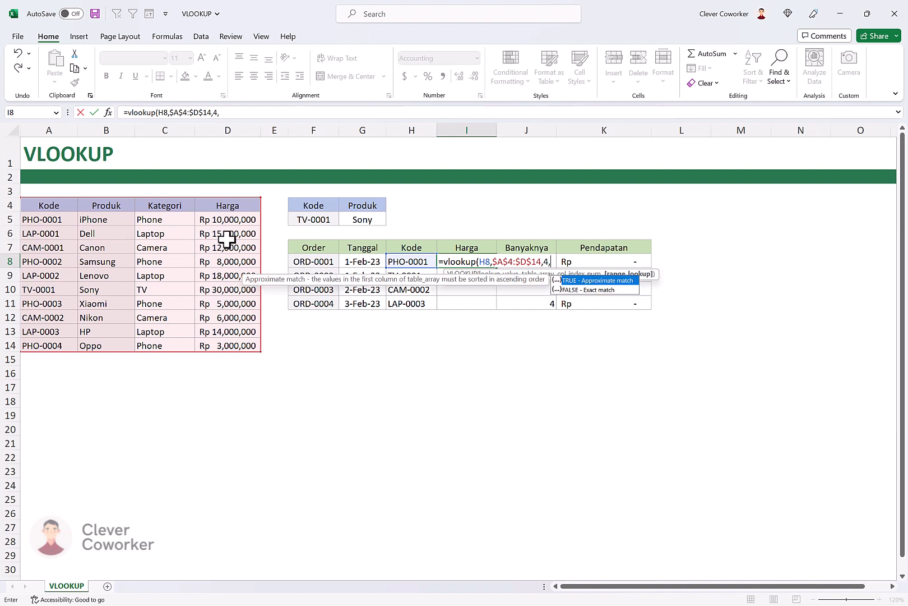
{"action": "type", "text": "0)"}
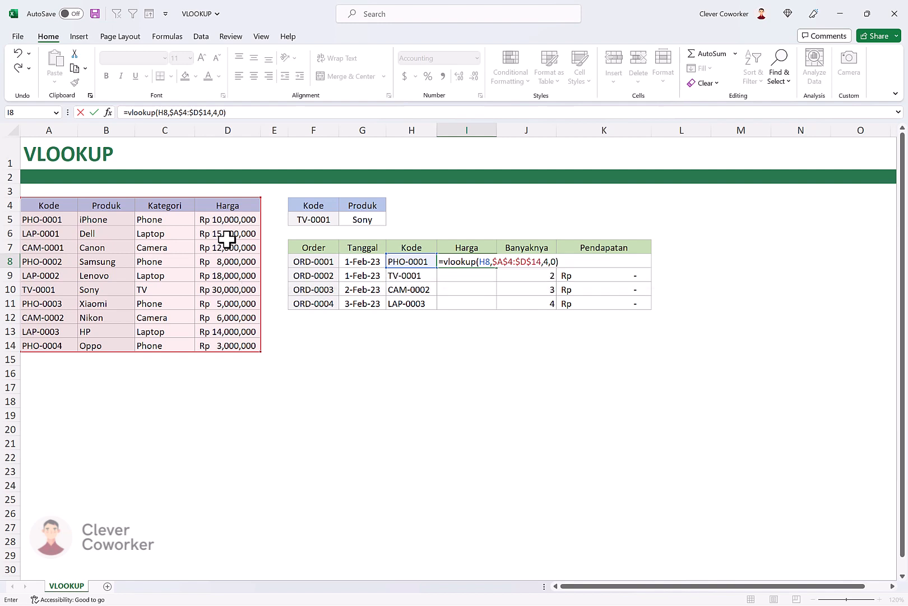
{"action": "key", "text": "Return"}
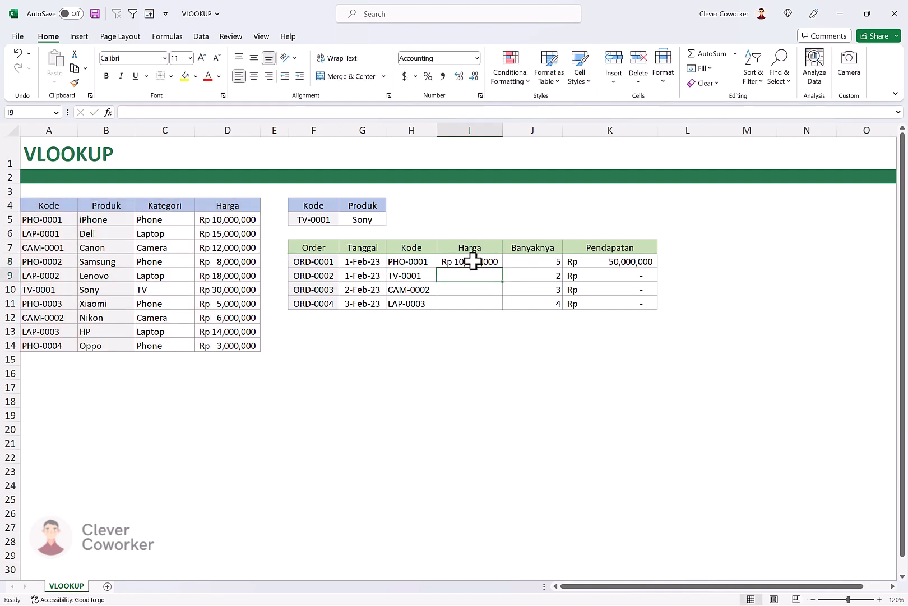
- Fill the Harga formula from I8 down through I11 for the remaining orders
{"action": "left_click", "coordinate": [491, 262]}
{"action": "left_click_drag", "start_coordinate": [505, 269], "coordinate": [498, 312]}
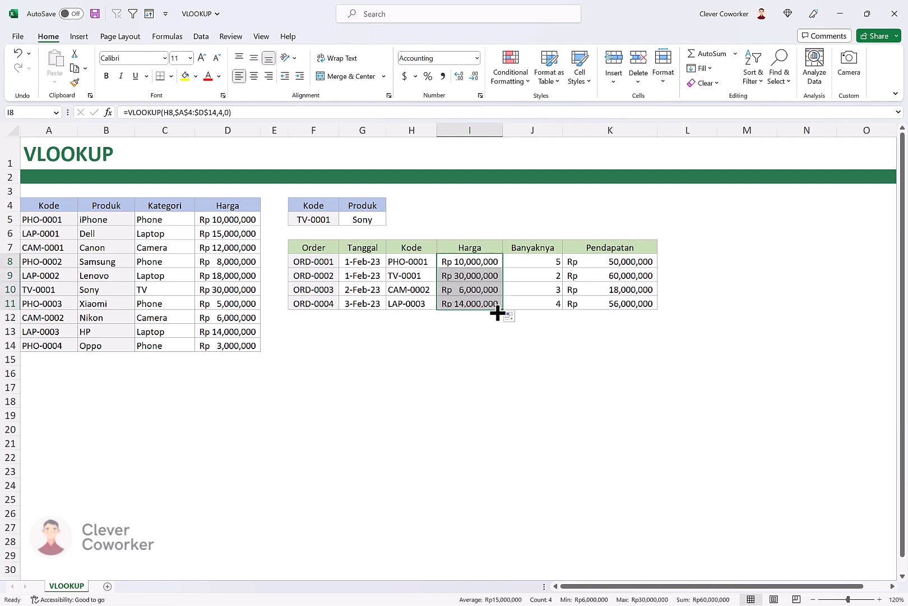
{"action": "left_click", "coordinate": [463, 329]}
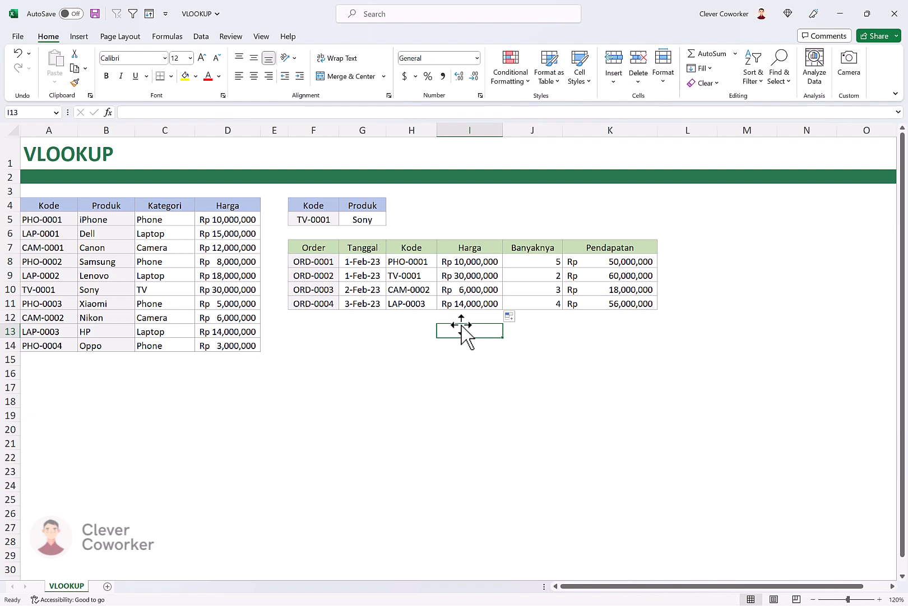
- Review the VLOOKUP formulas in G5 and in the first two Harga cells, I8 and I9
{"action": "left_click", "coordinate": [368, 216]}
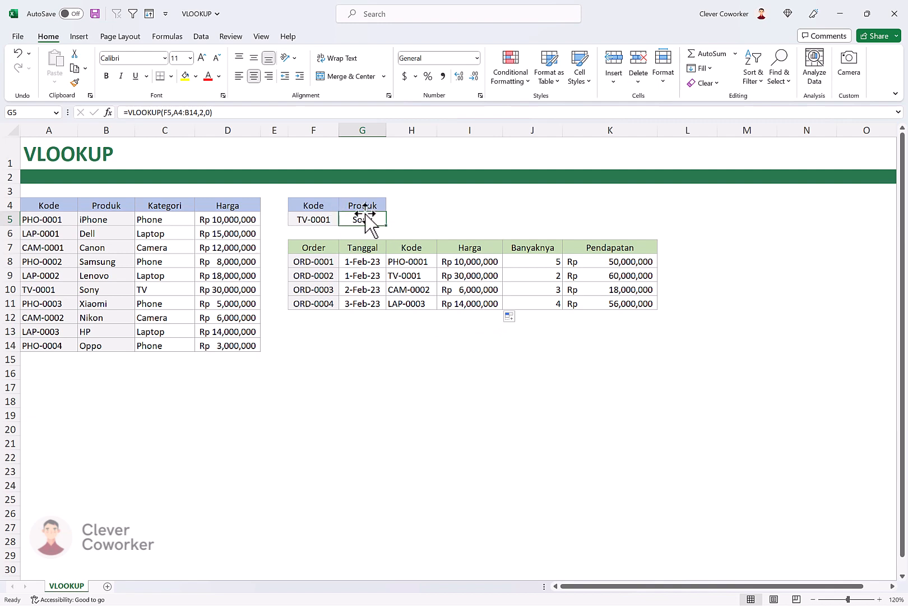
{"action": "left_click", "coordinate": [489, 261]}
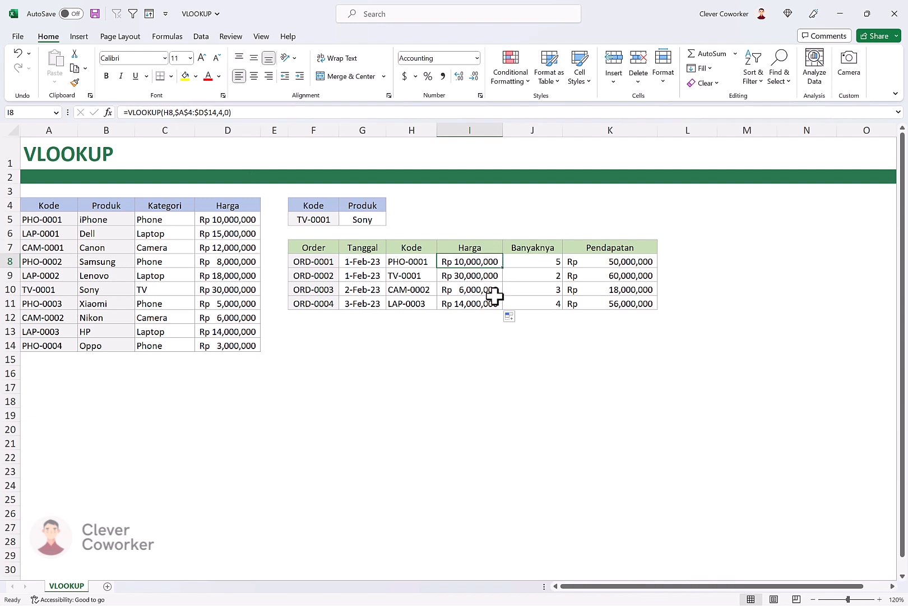
{"action": "left_click", "coordinate": [481, 275]}
{"action": "left_click", "coordinate": [482, 262]}
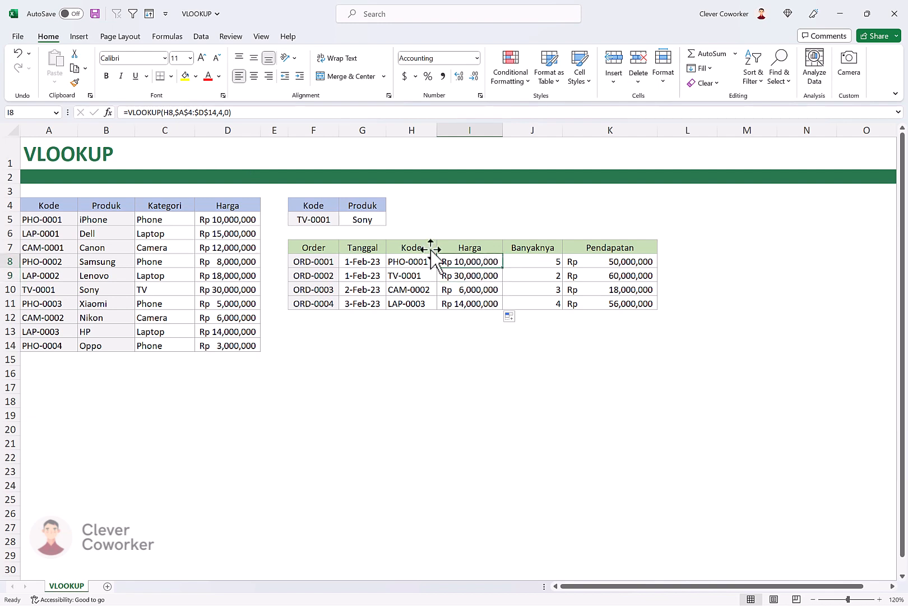